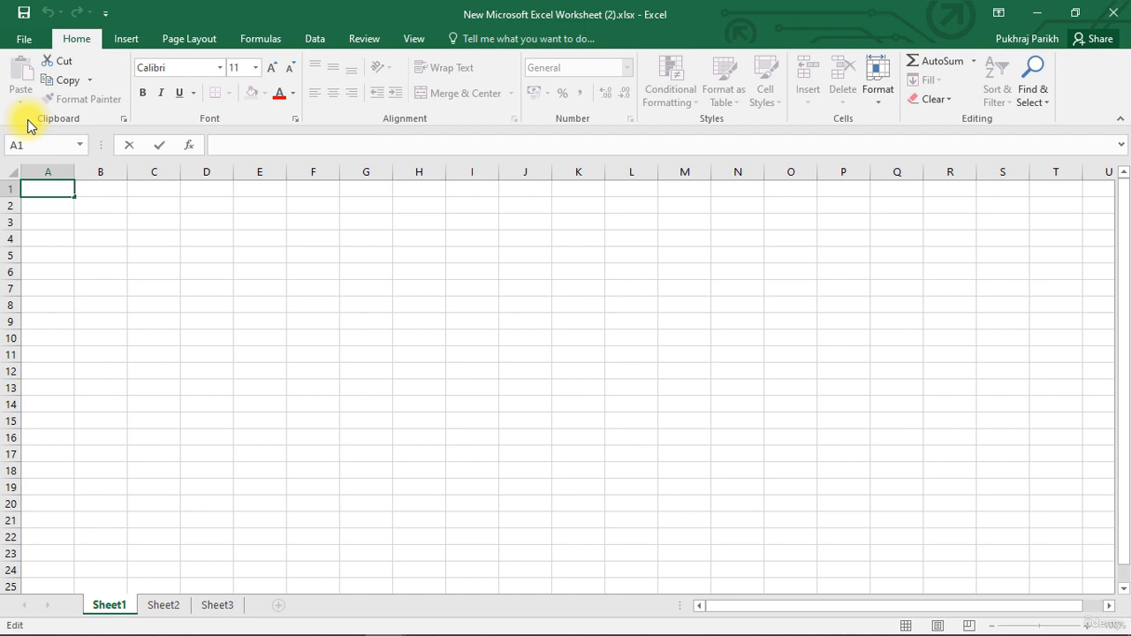
Move around the top of the sheet and settle on cell B2
left_click(97, 189)
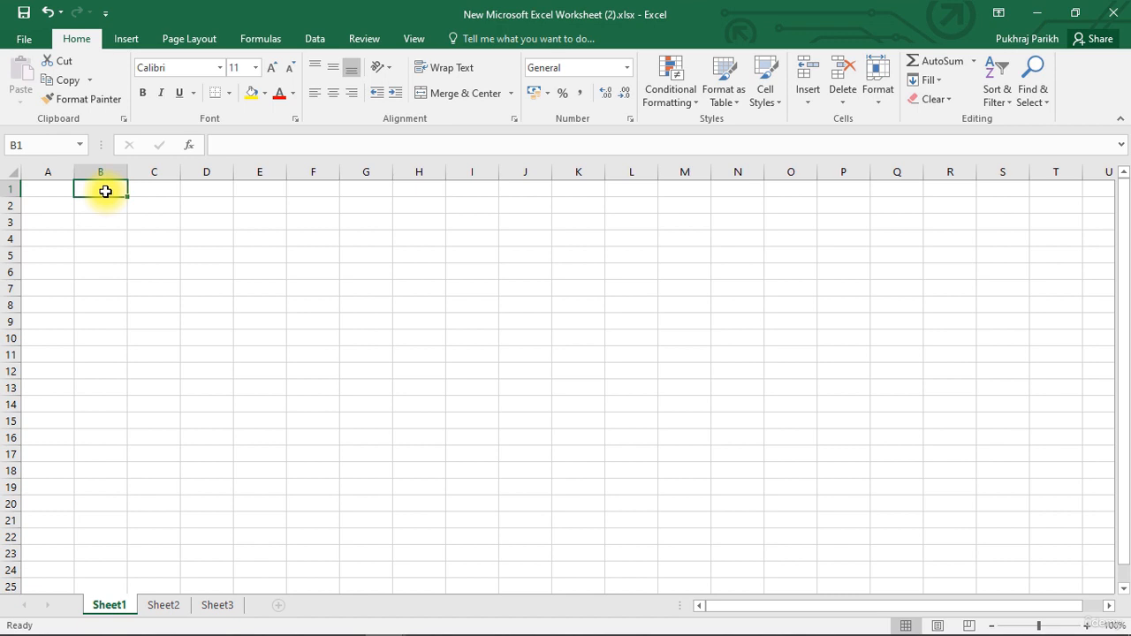
left_click(159, 186)
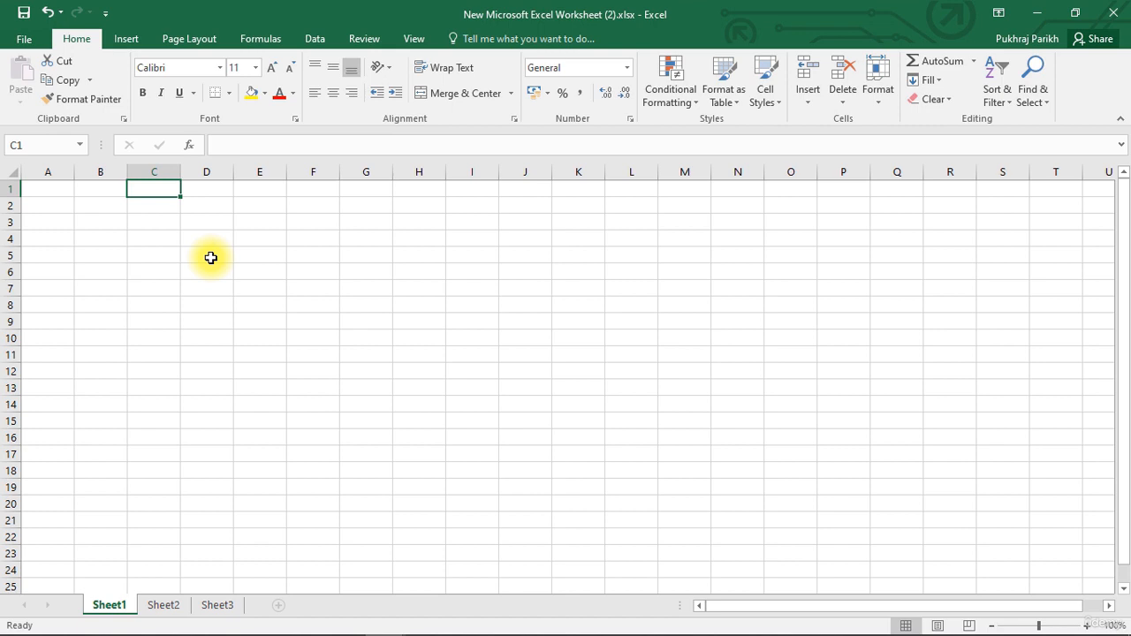
key("Down")
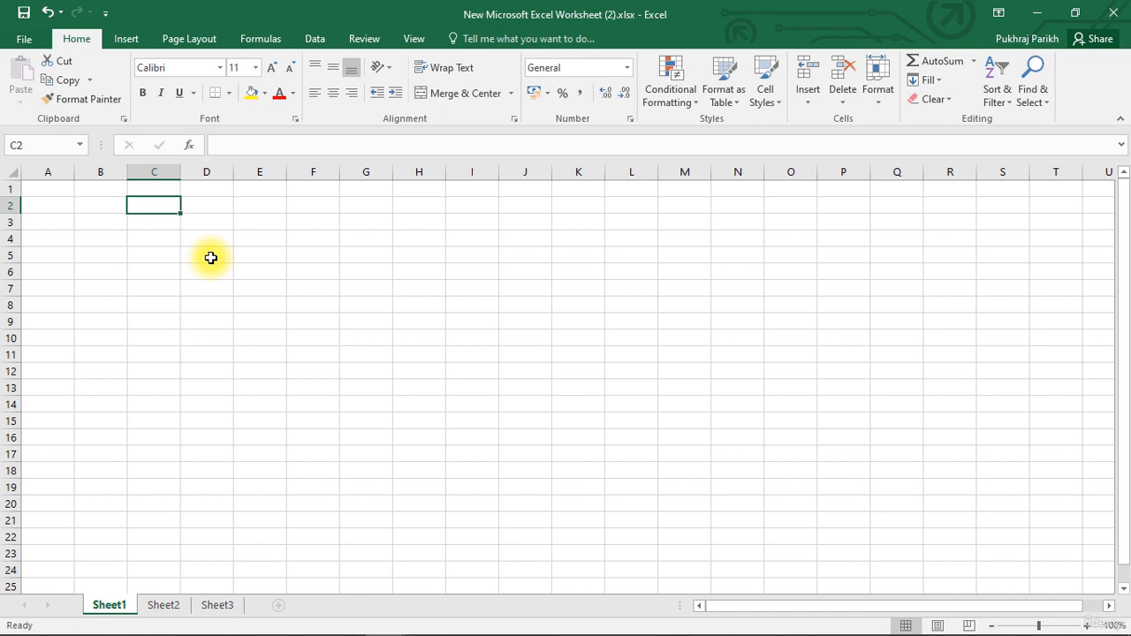
key("Right")
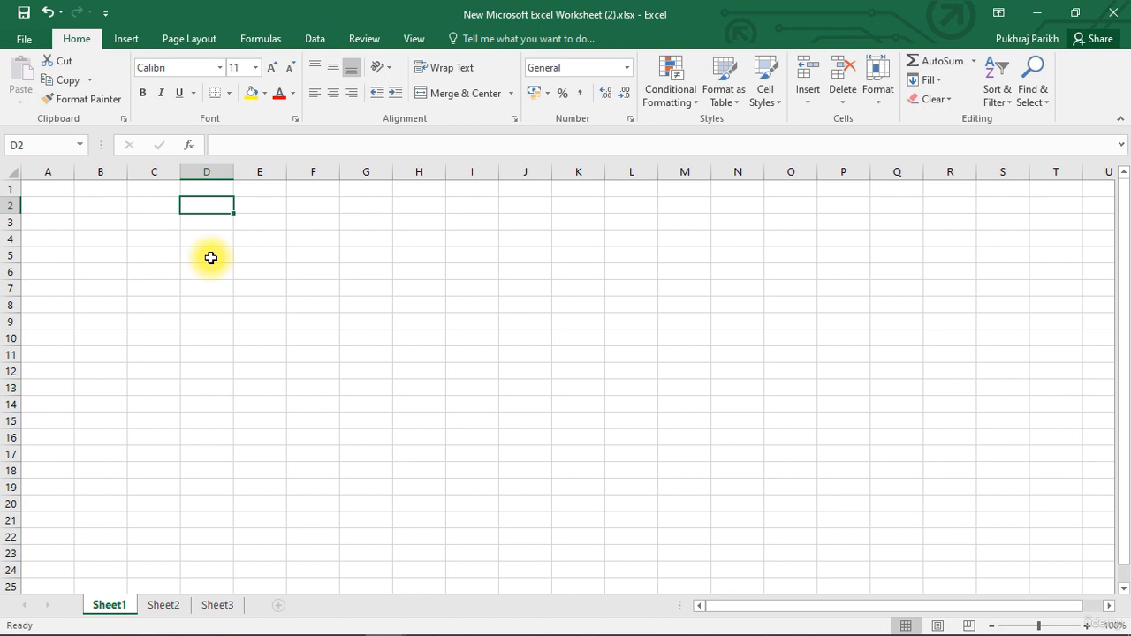
key("Left")
key("Left")
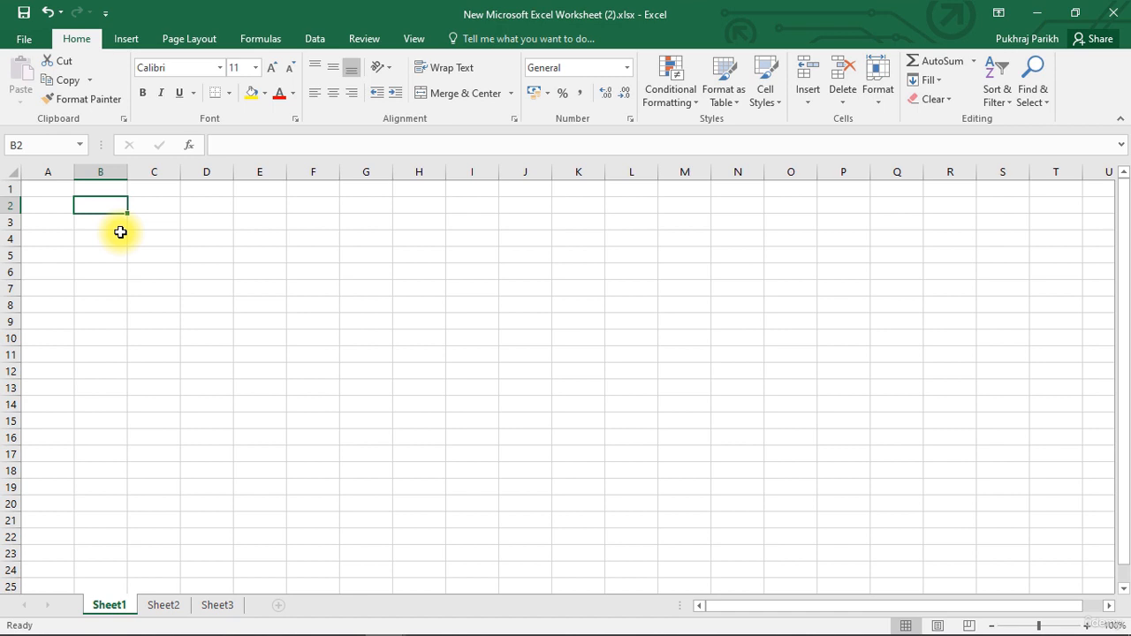
Enter the label Columns in B2 and the value 16384 in C2
type("Col")
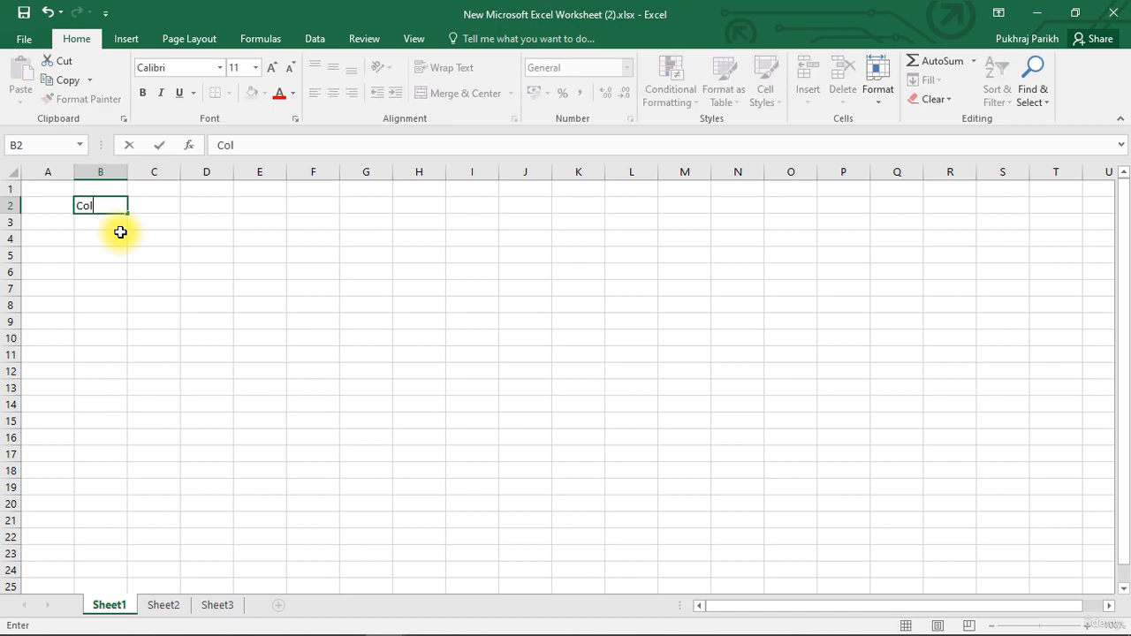
type("umns")
key("Tab")
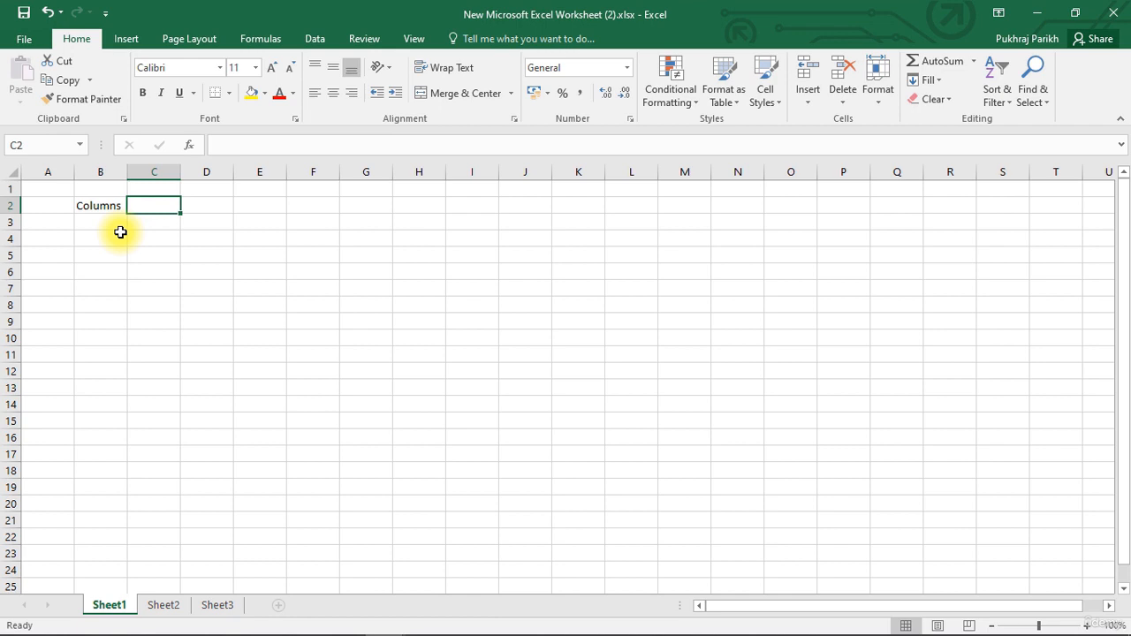
type("16")
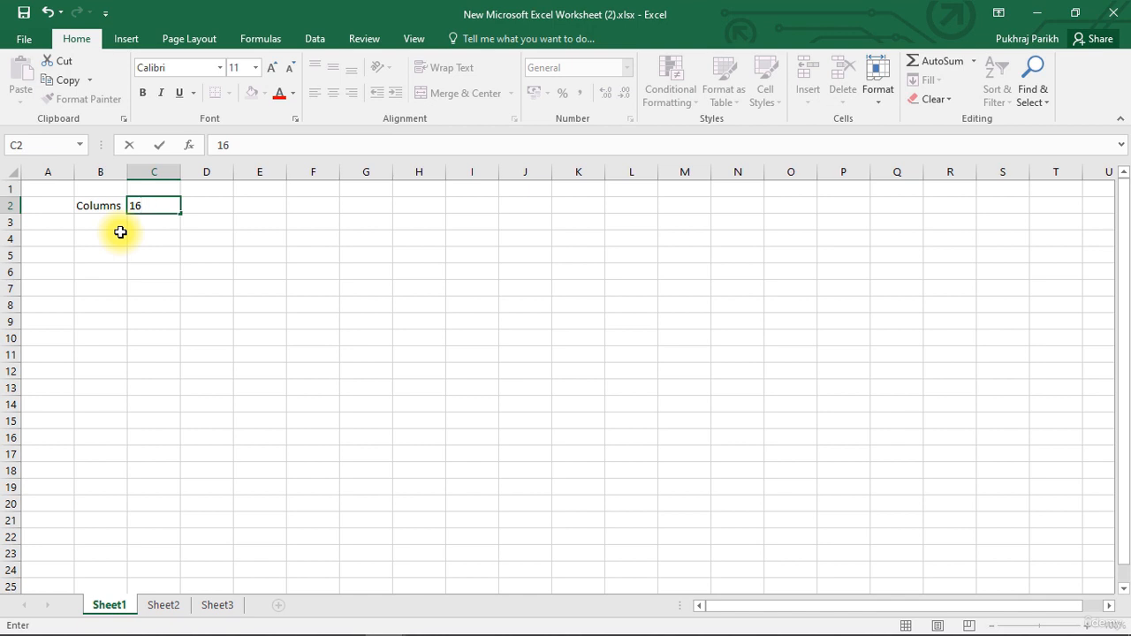
type("384")
key("Return")
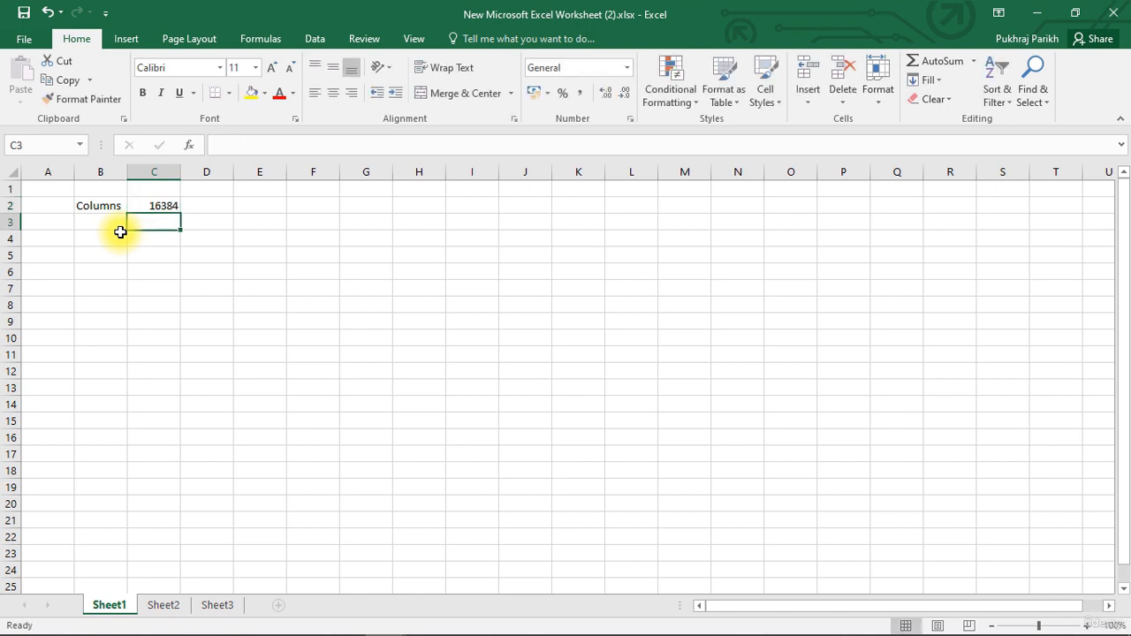
left_click(120, 229)
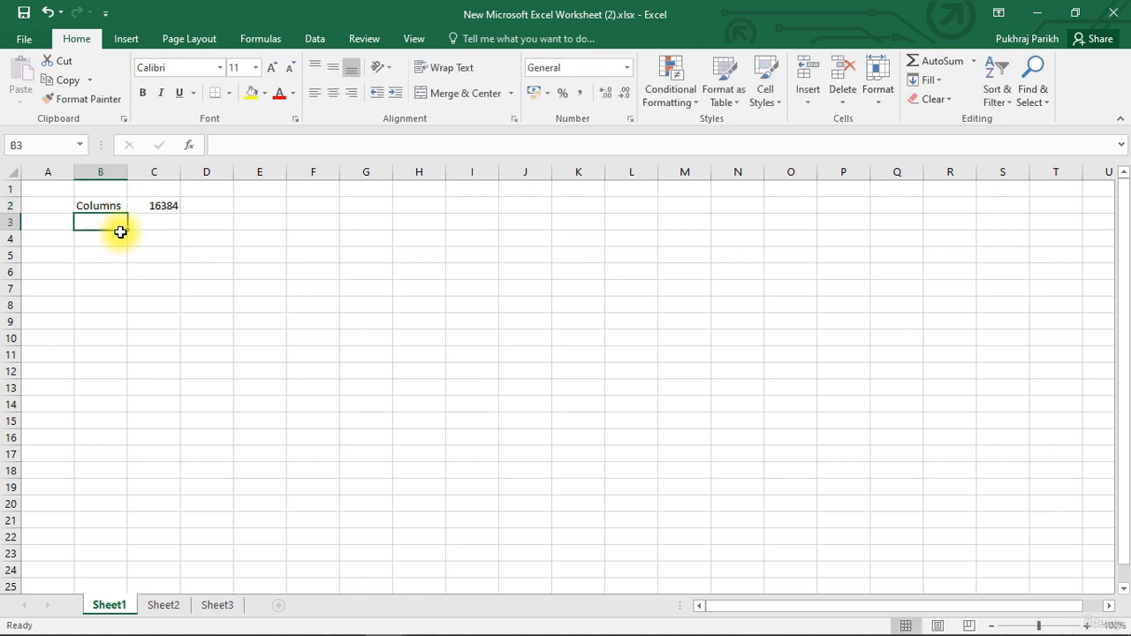
Enter the label Rows in B3 and the value 1048576 in C3
type("Ro")
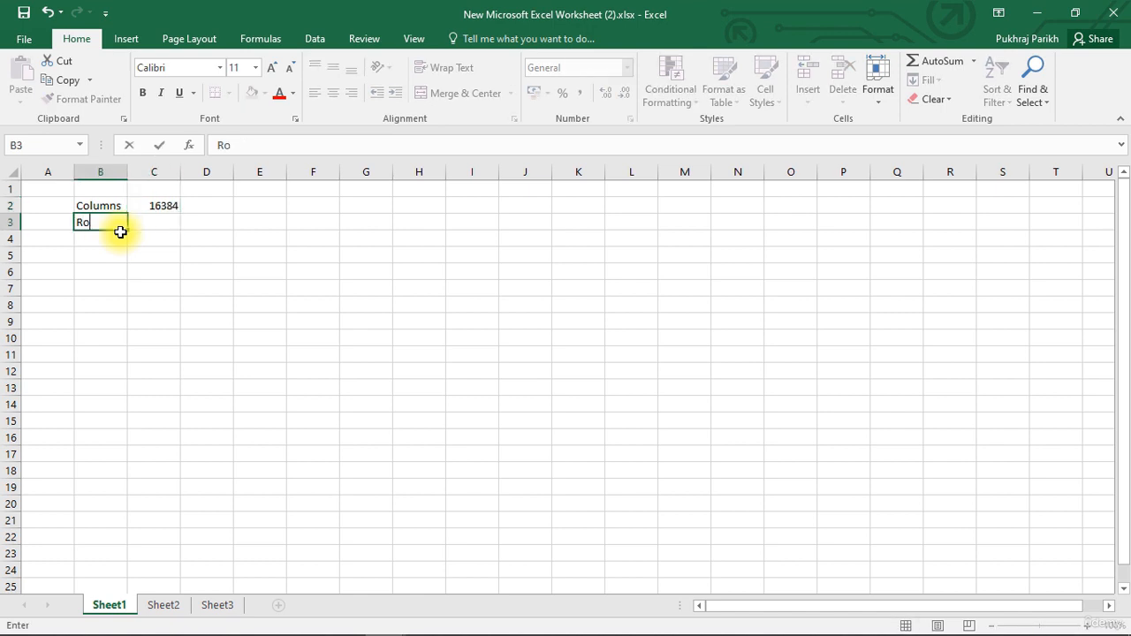
type("ws")
key("Tab")
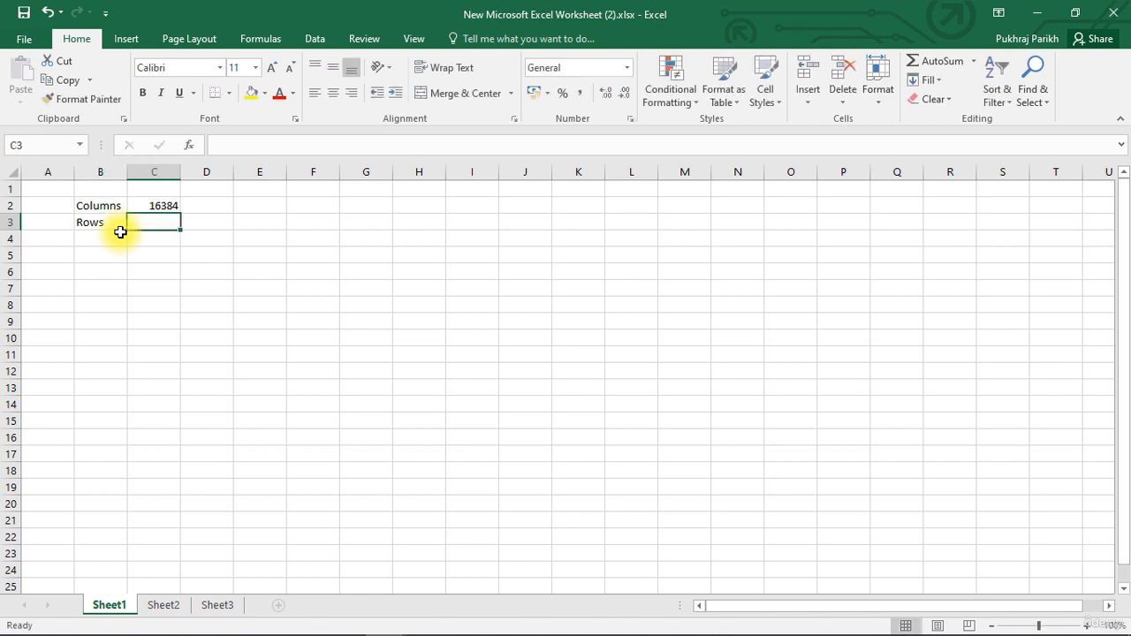
type("1")
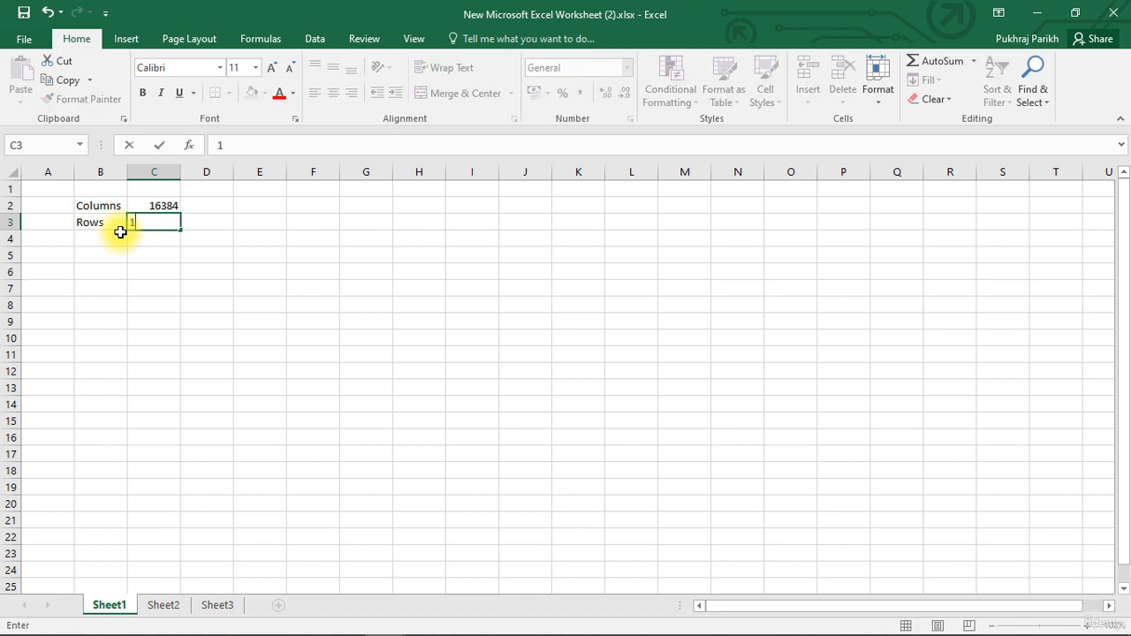
type("048576")
key("Return")
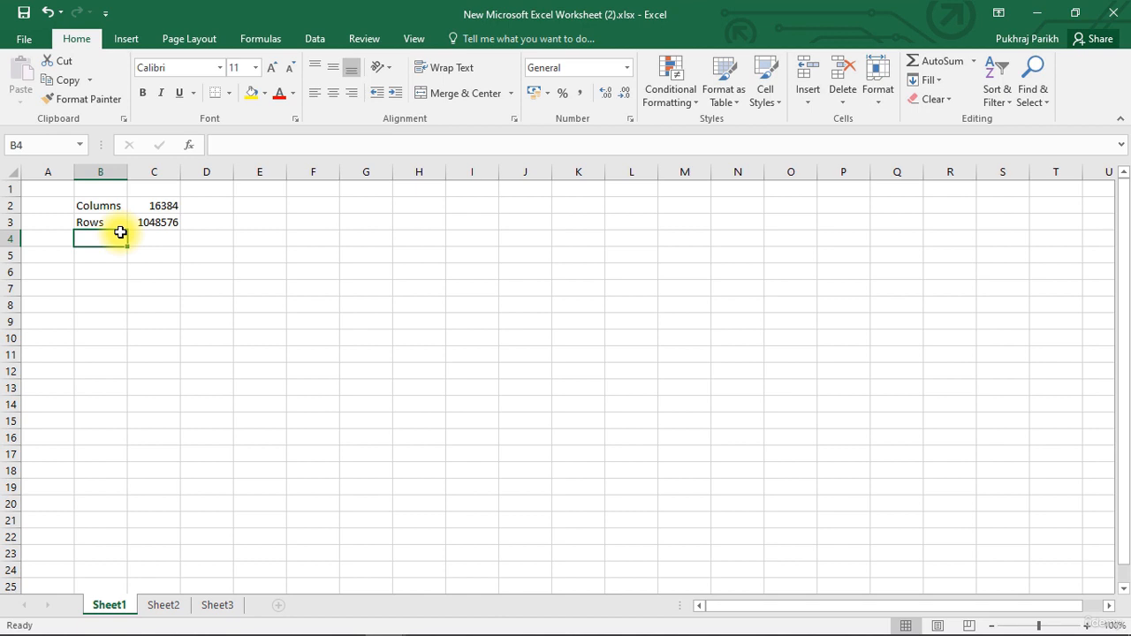
Label B4 as Cells and put the formula =C2*C3 in C4
type("Ce")
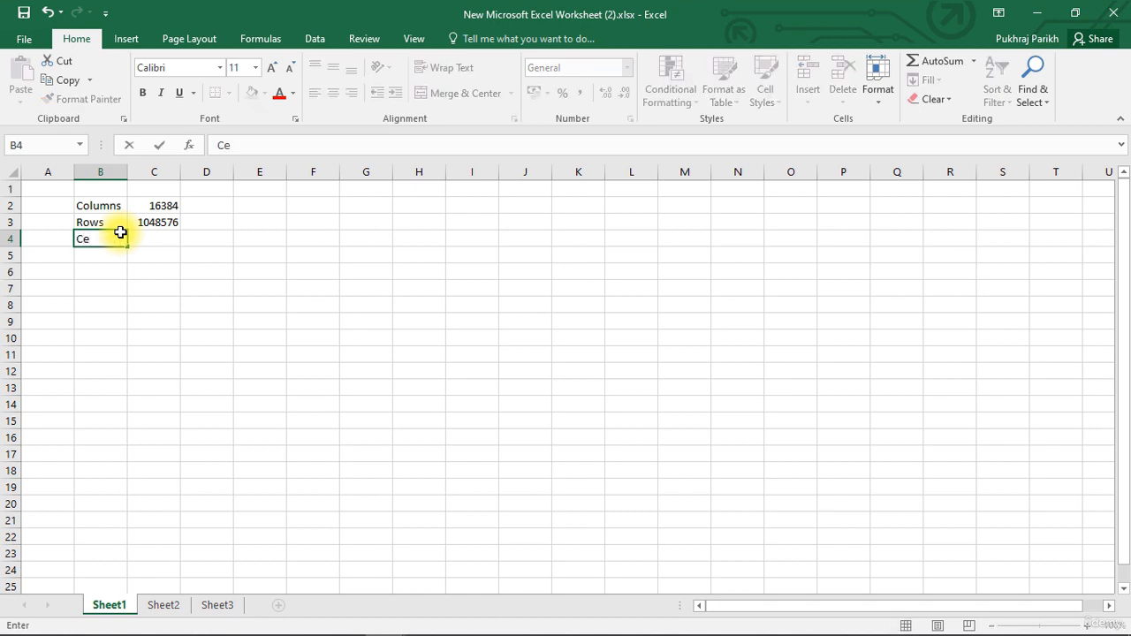
type("lls")
key("Tab")
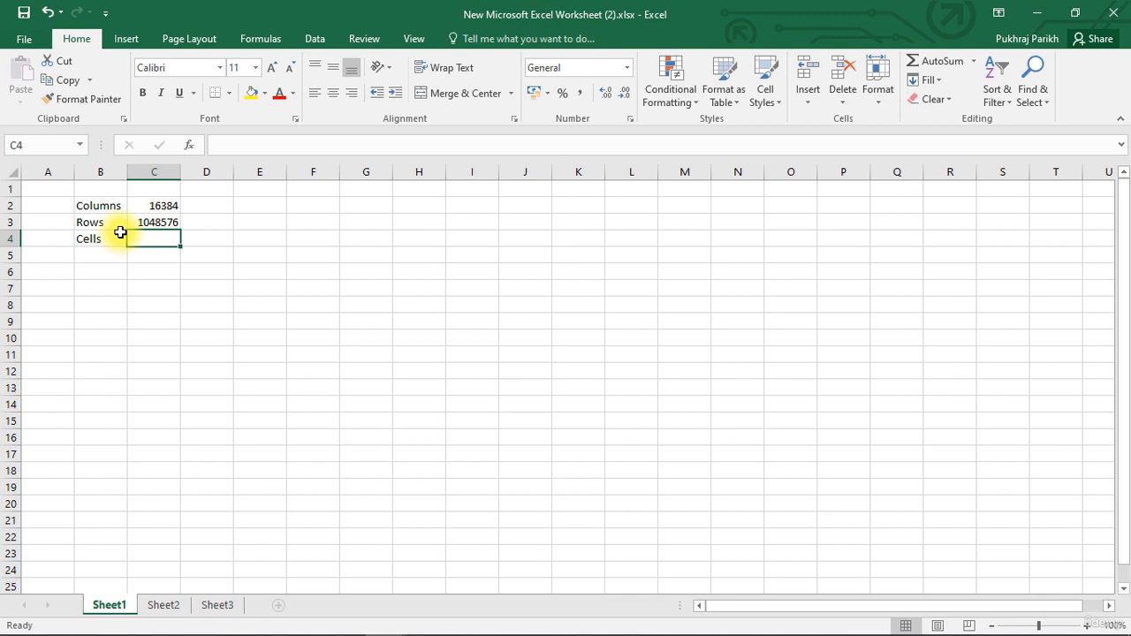
type("=")
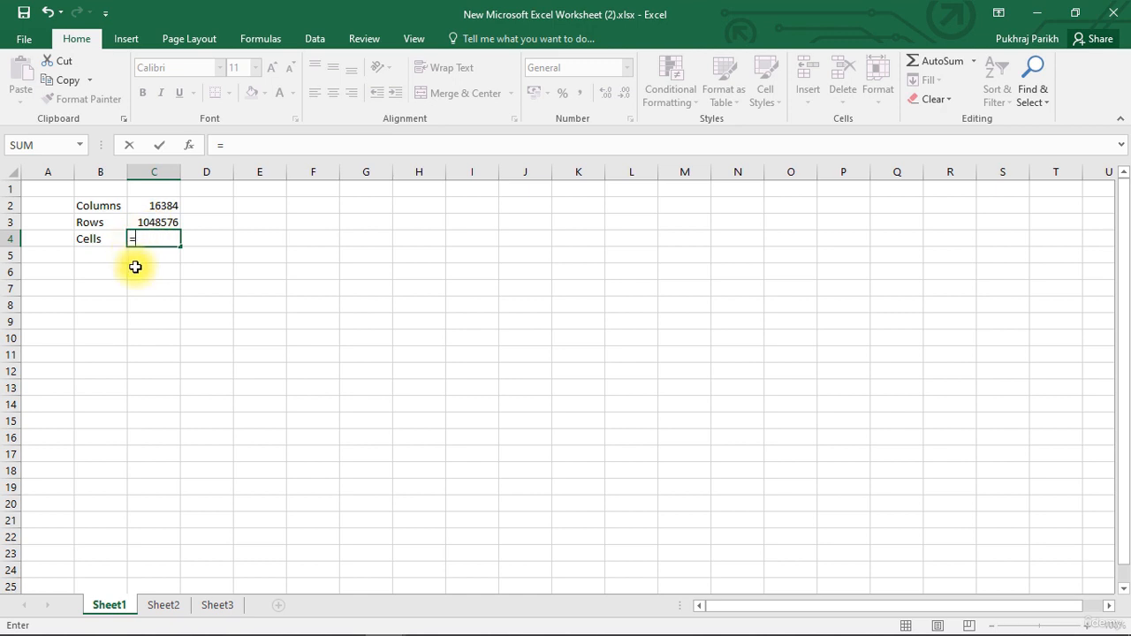
left_click(146, 205)
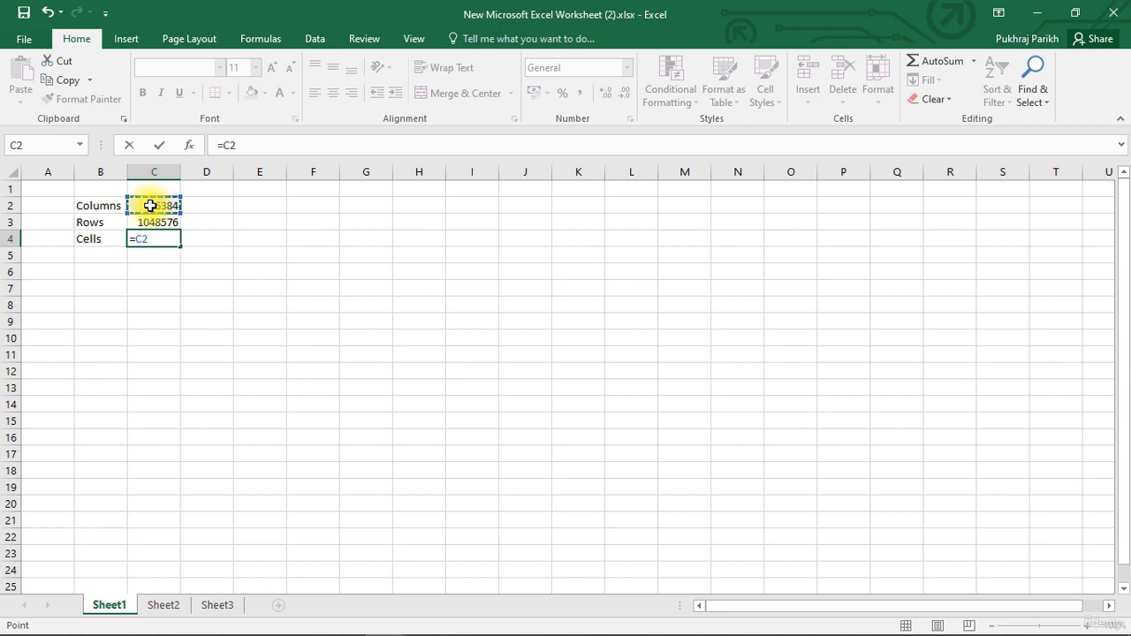
type("*")
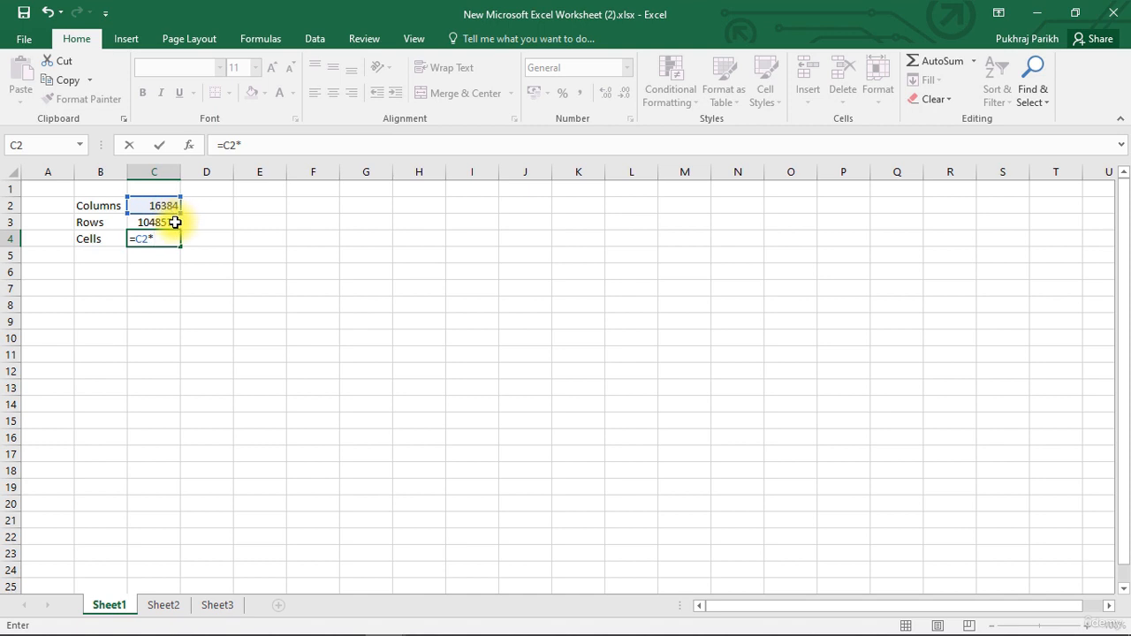
left_click(175, 223)
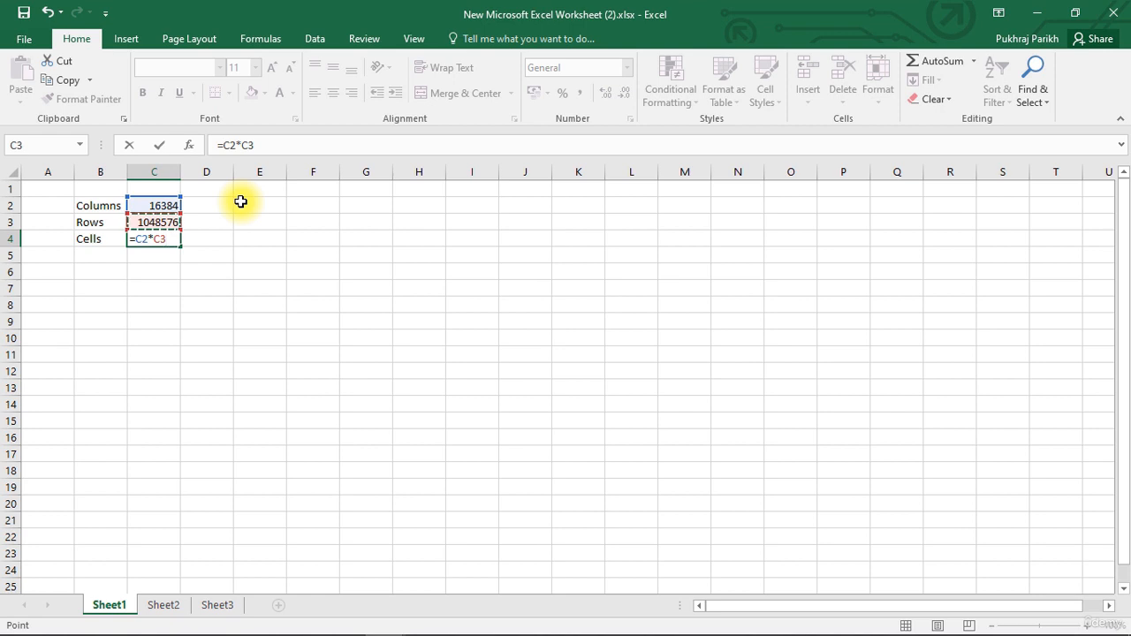
key("Return")
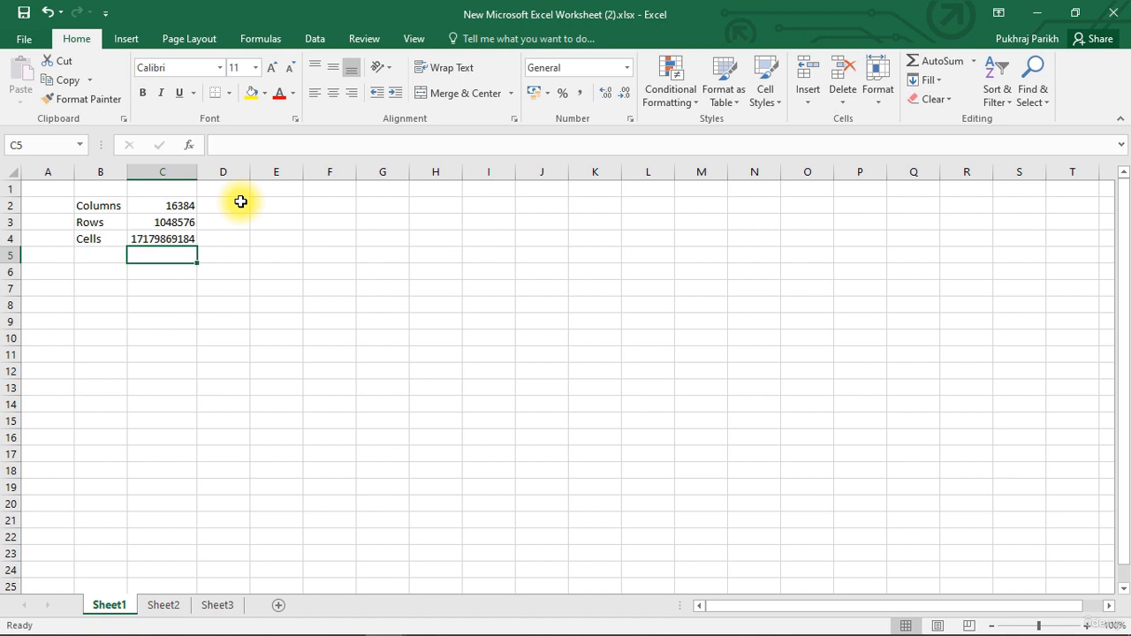
key("Up")
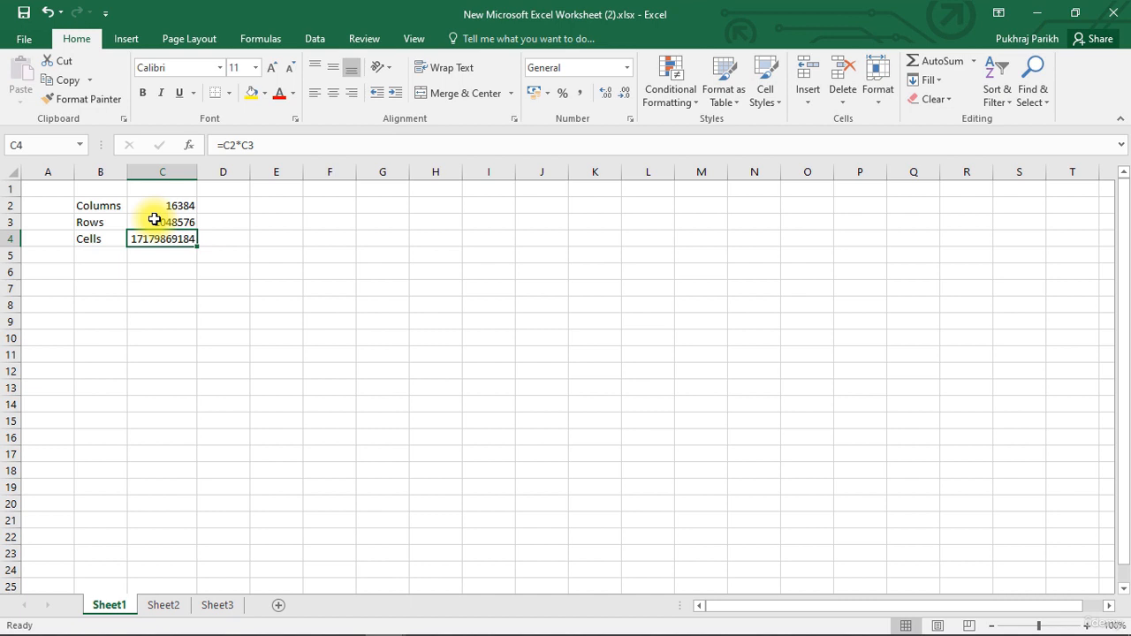
left_click(155, 219)
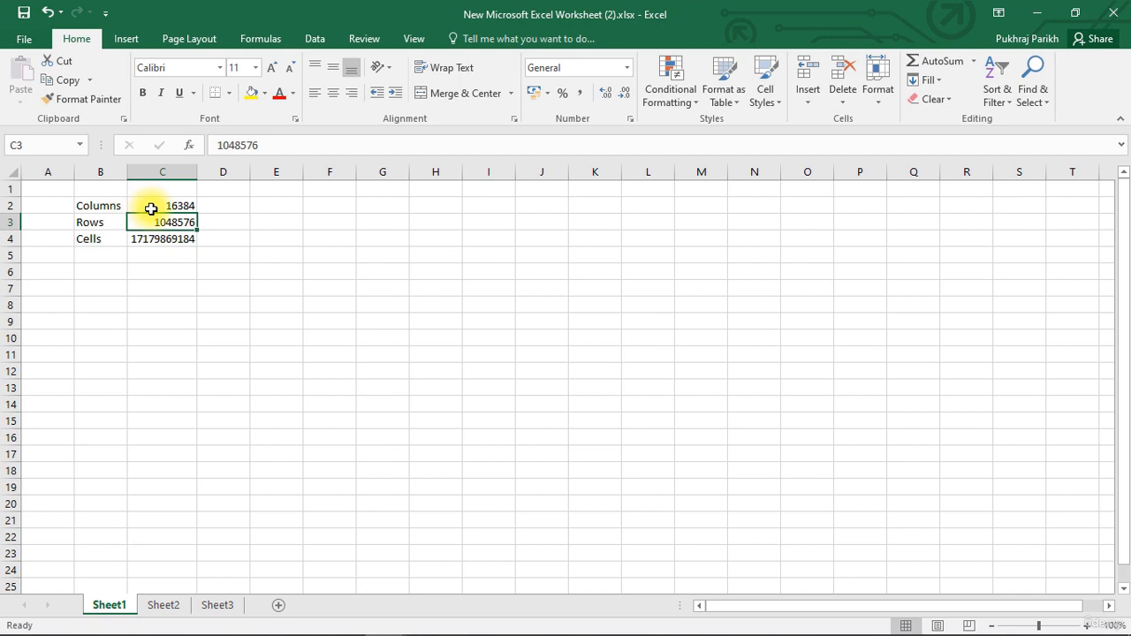
left_click(265, 148)
left_click(265, 149)
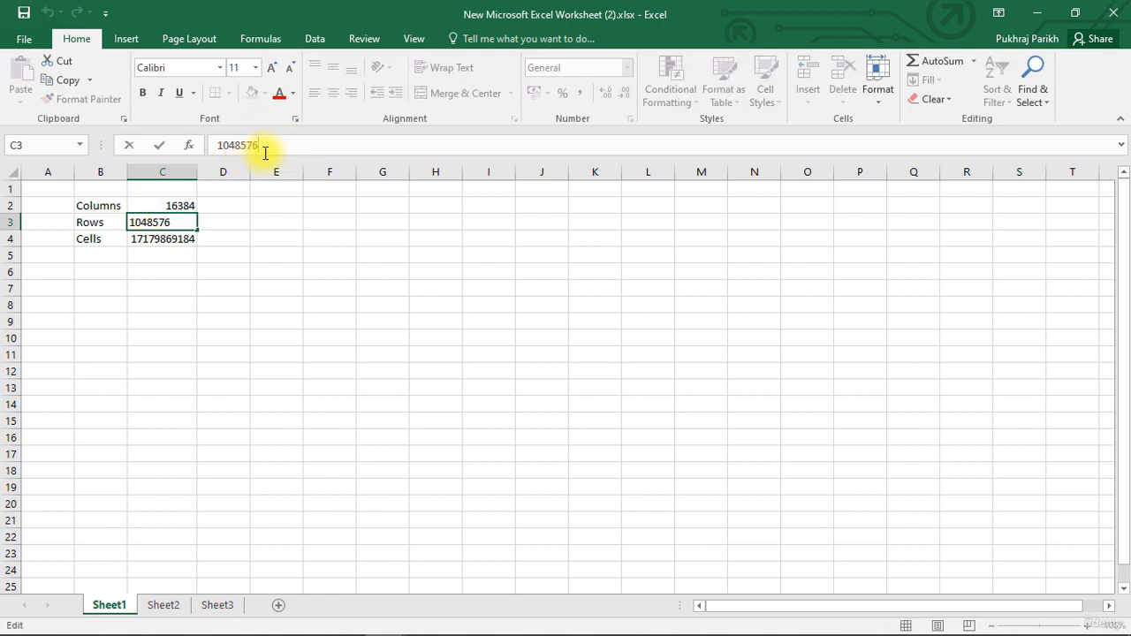
left_click(172, 205)
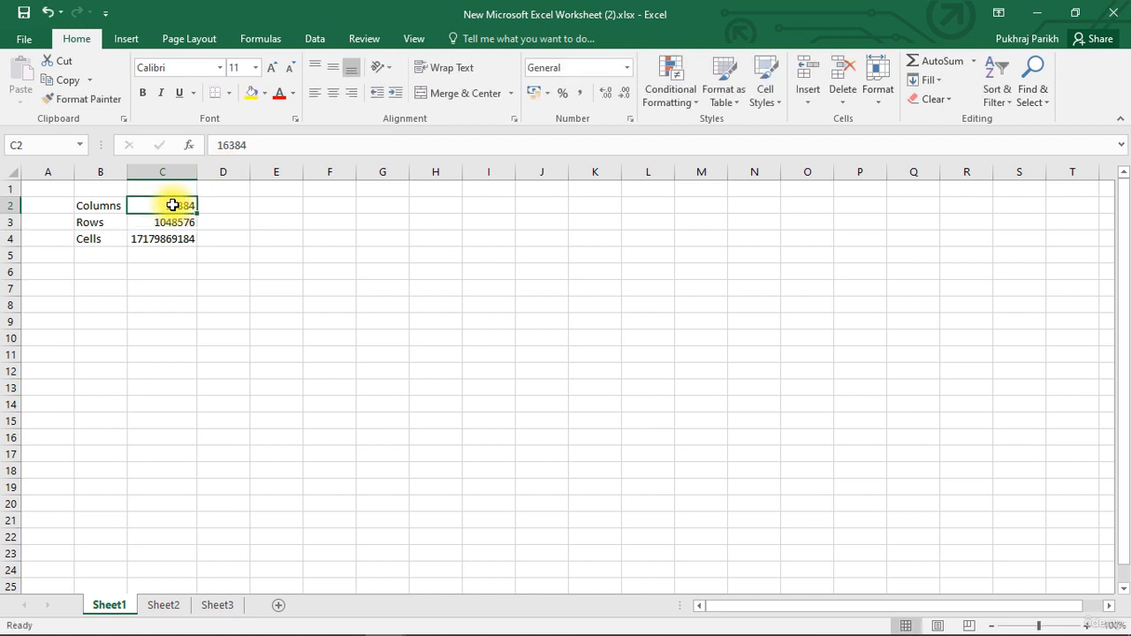
left_click(186, 240)
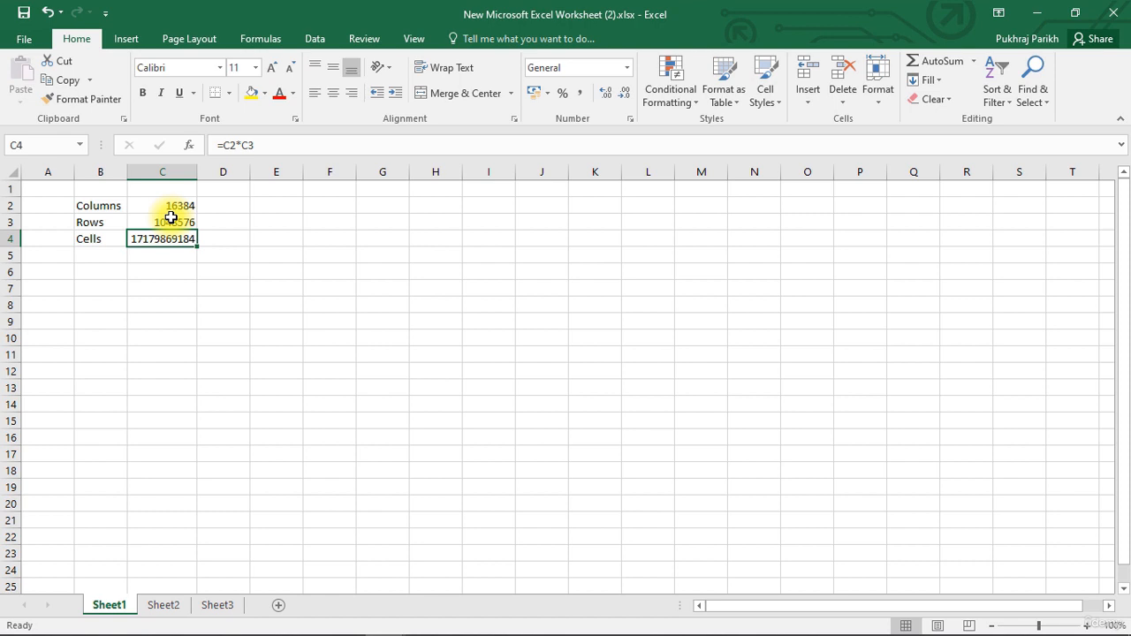
Use Save As to store the workbook in the Desktop folder under the name ExcelBasic
left_click(24, 42)
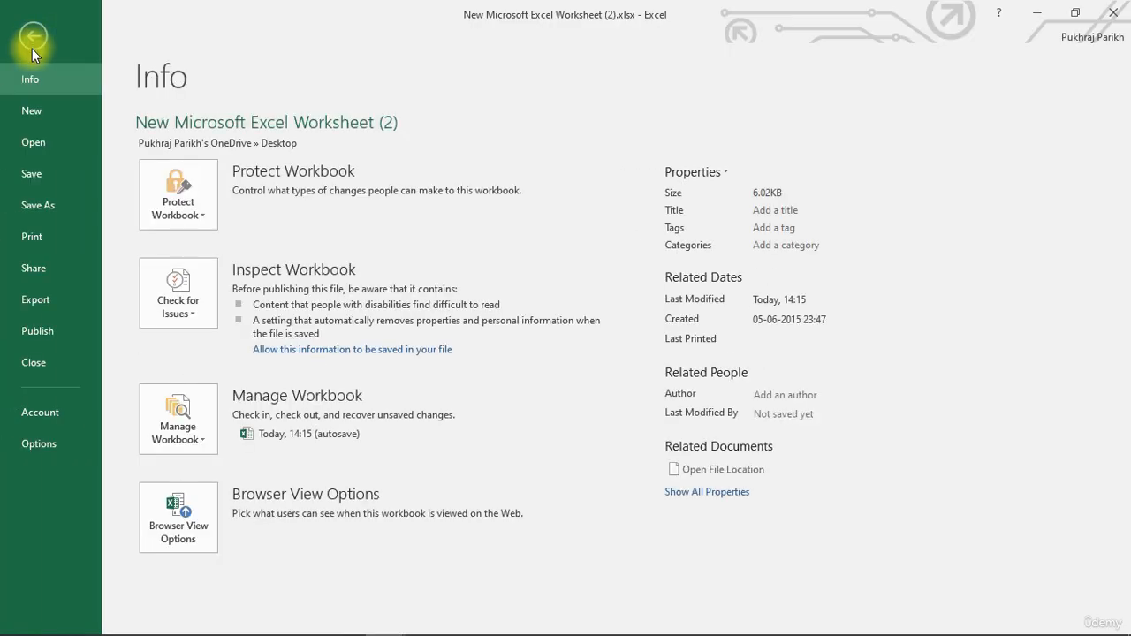
left_click(58, 212)
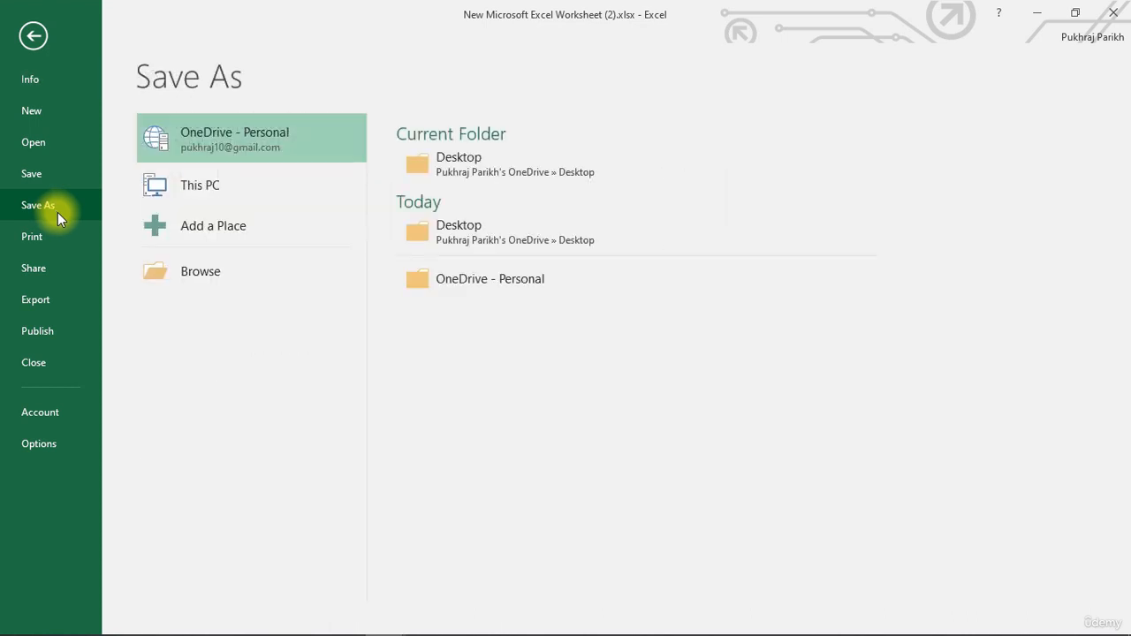
left_click(471, 161)
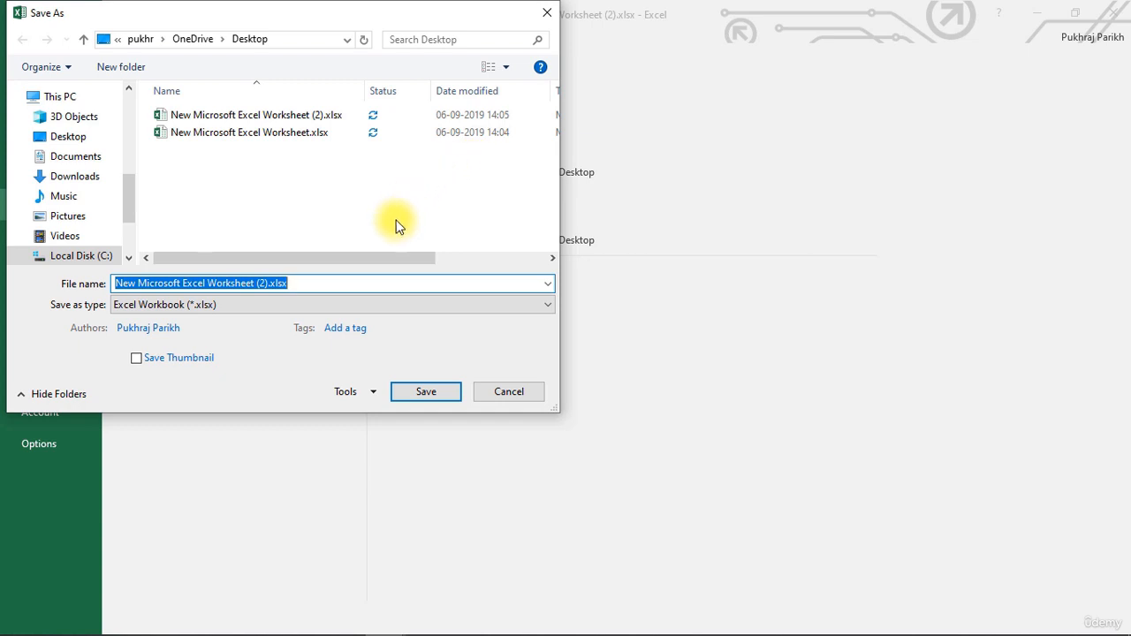
type("L")
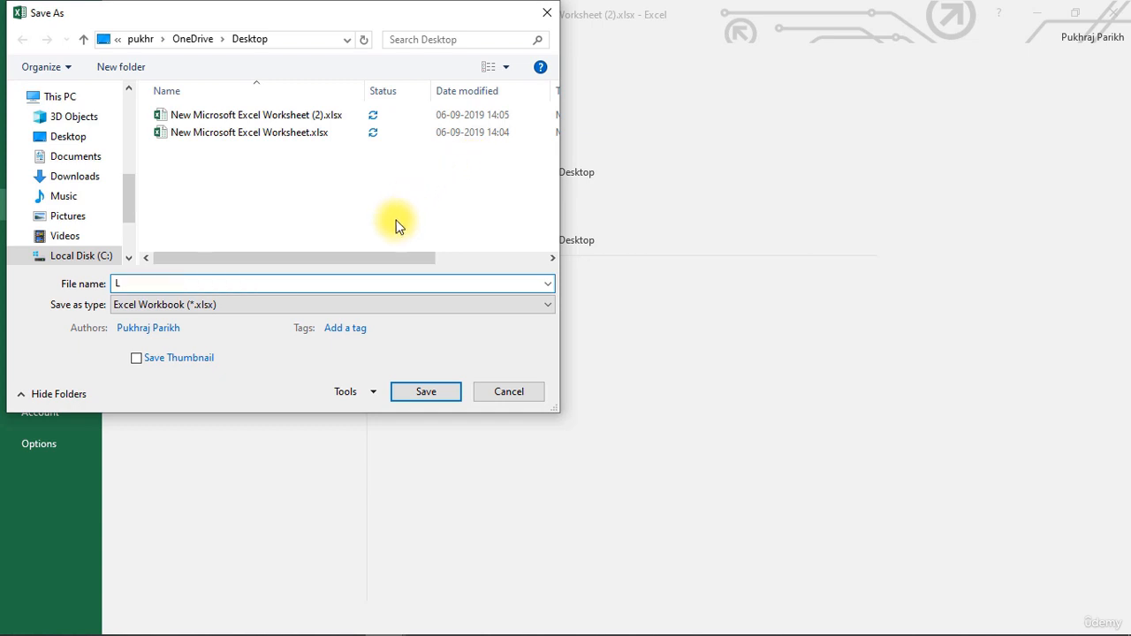
type("ect")
key("BackSpace")
key("BackSpace")
key("BackSpace")
key("BackSpace")
type("ExcelBasic")
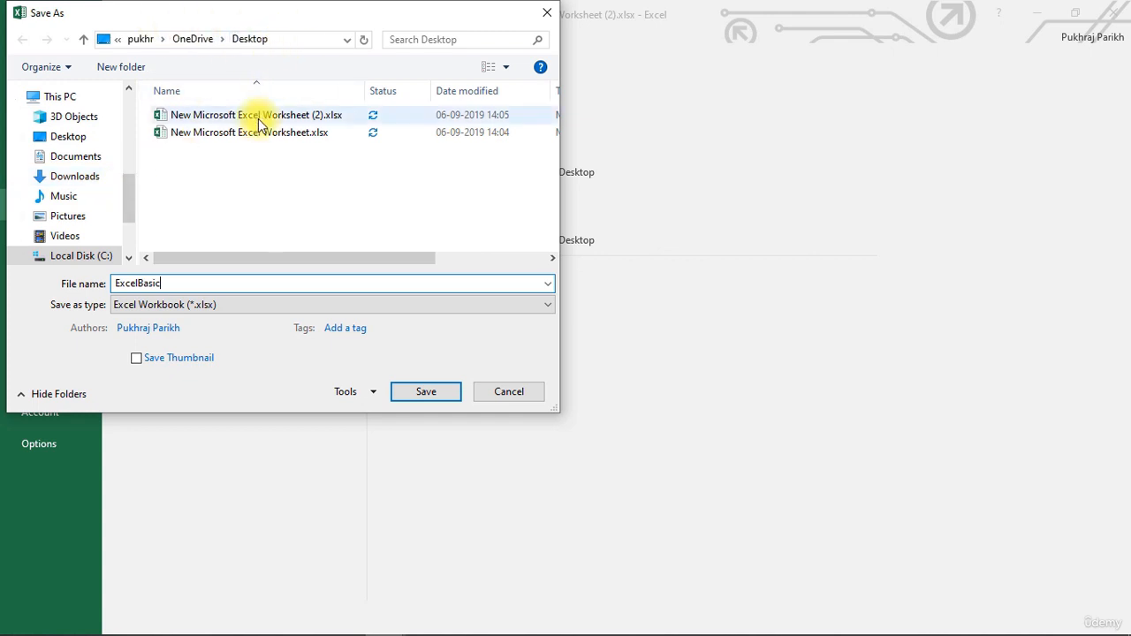
left_click(419, 396)
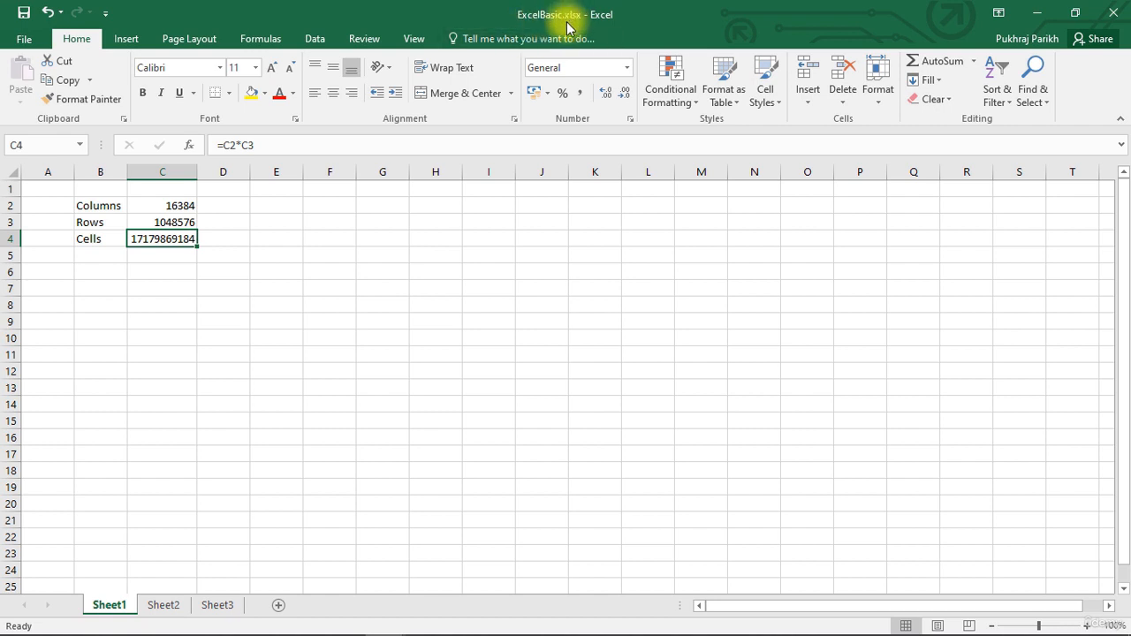
Minimize both Excel windows and reopen ExcelBasic.xlsx from its desktop icon
left_click(1036, 12)
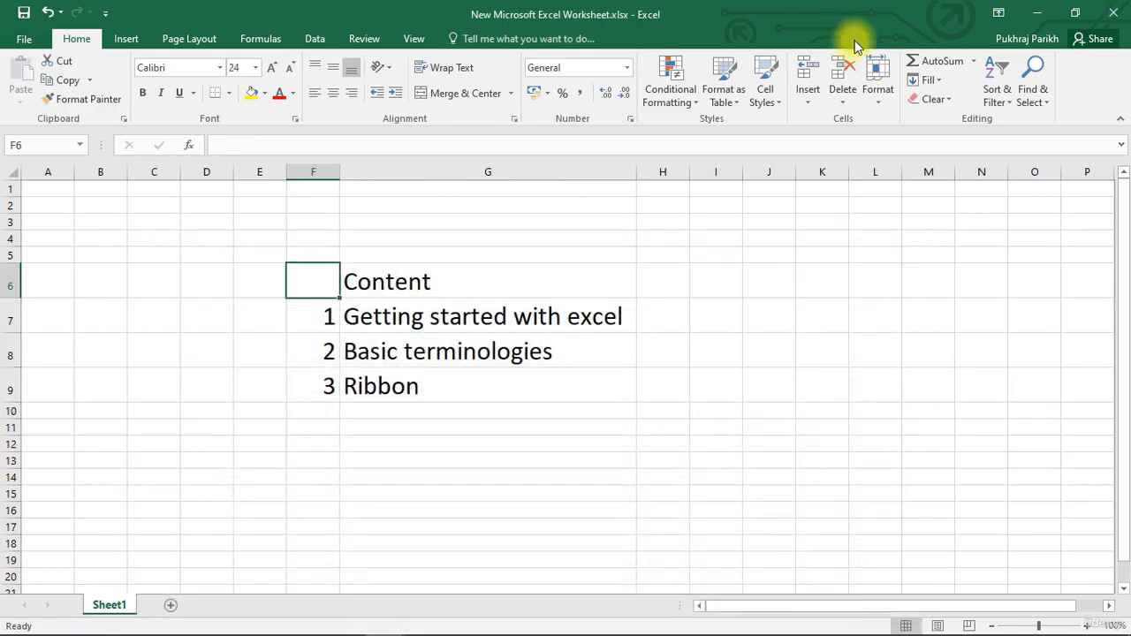
left_click(1036, 13)
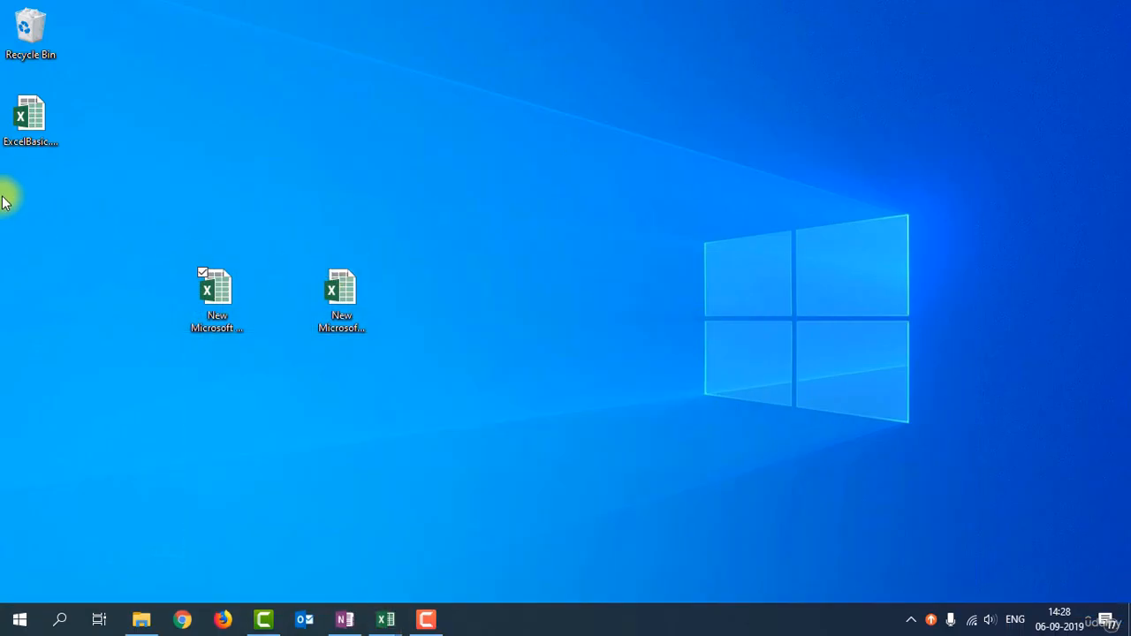
double_click(14, 150)
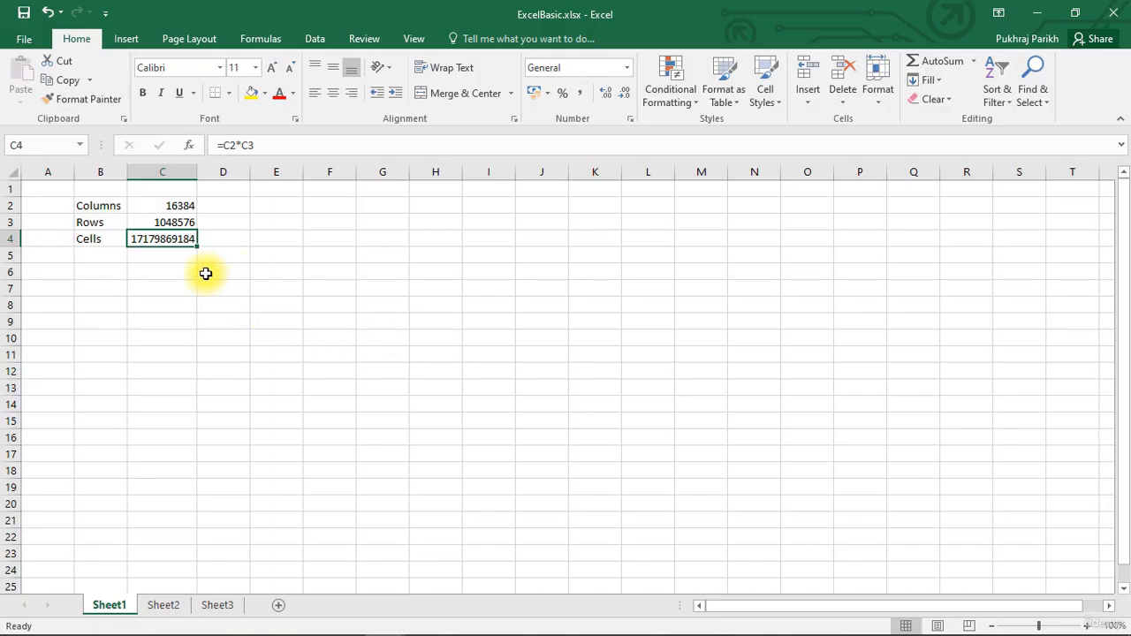
left_click(192, 272)
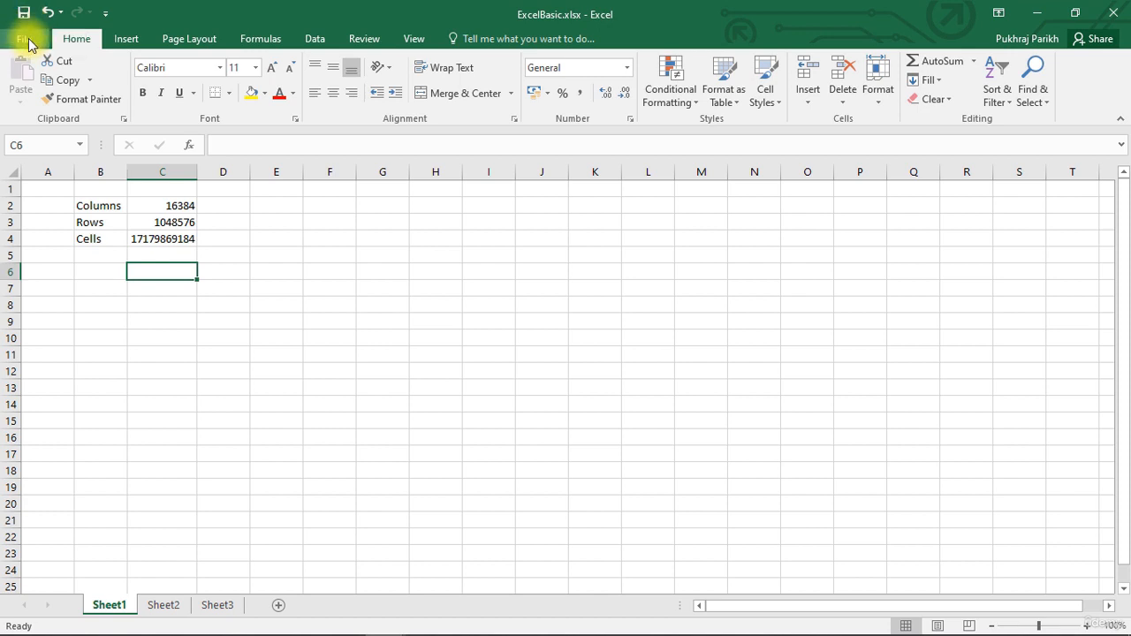
left_click(26, 41)
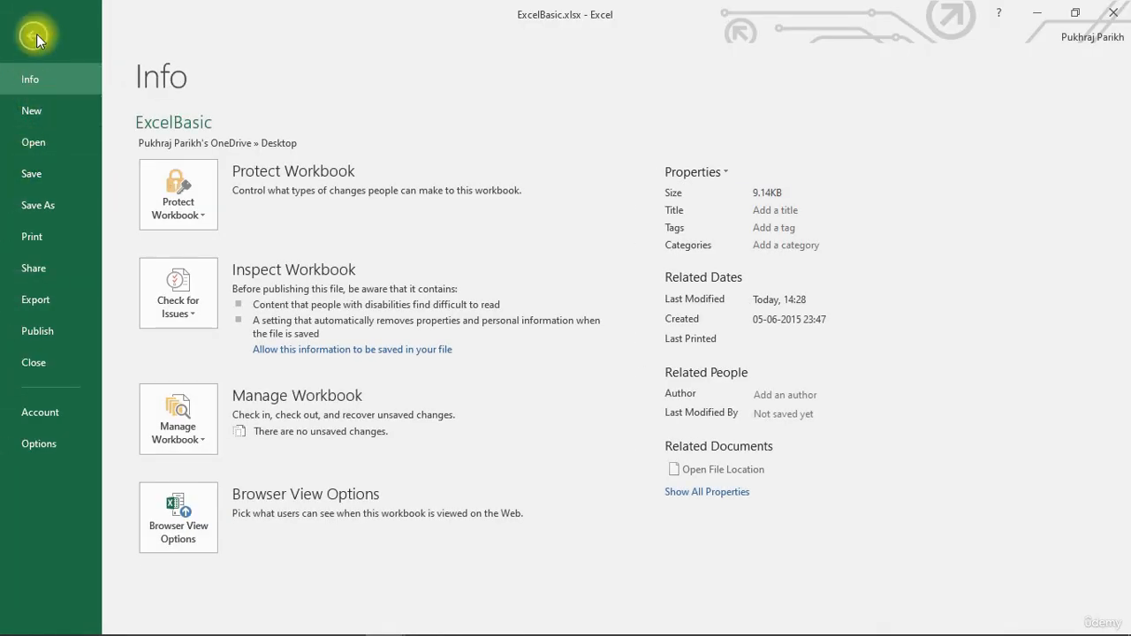
left_click(37, 33)
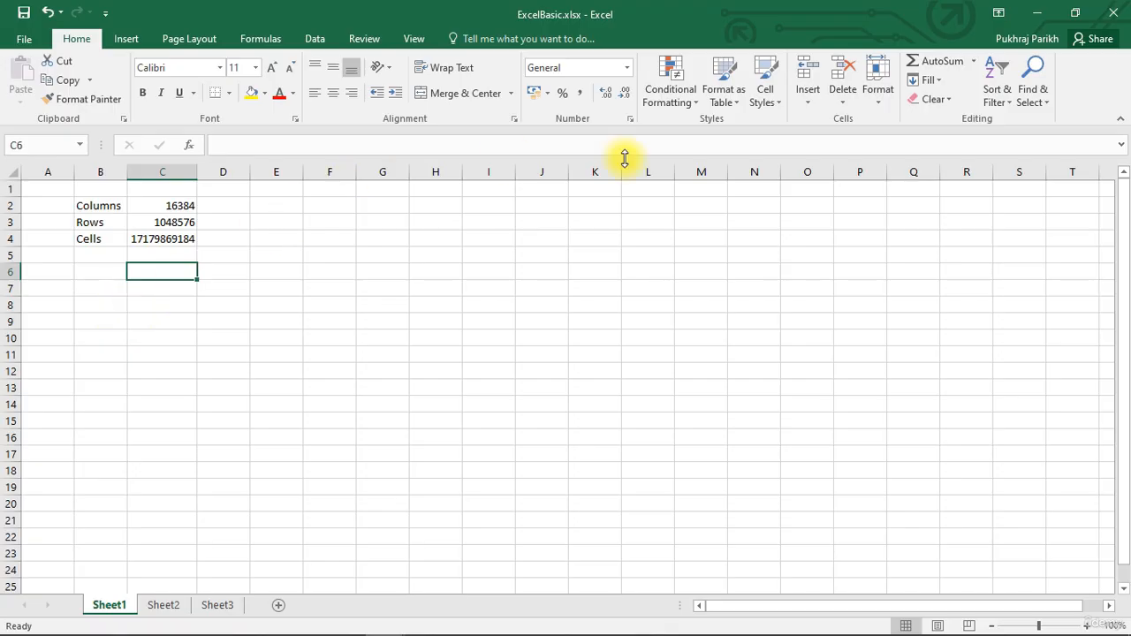
left_click(1109, 15)
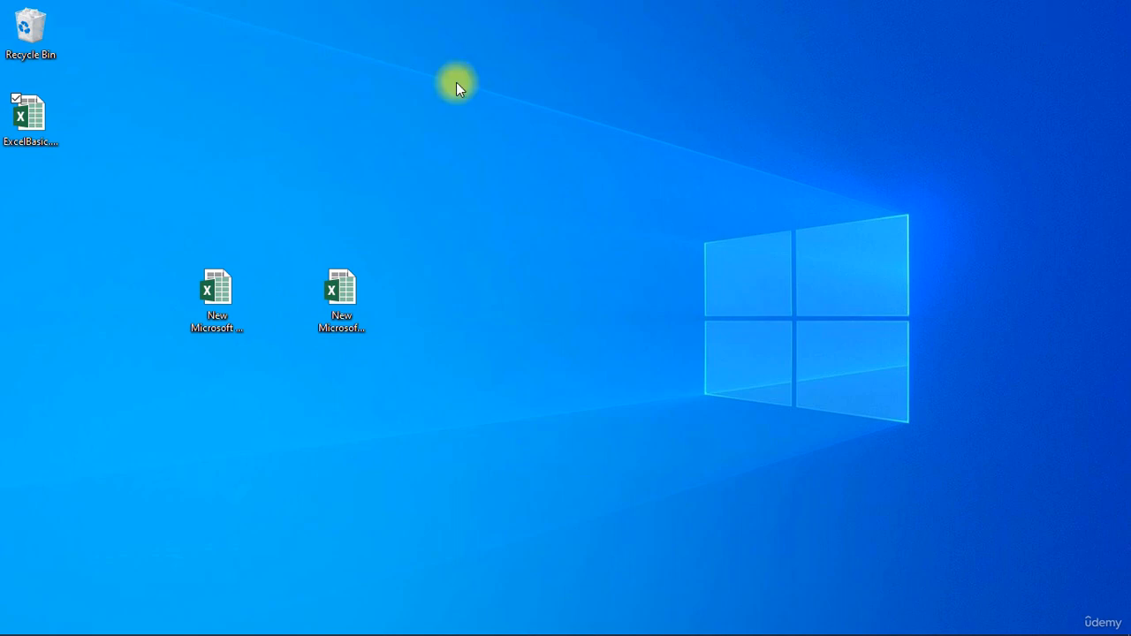
double_click(26, 115)
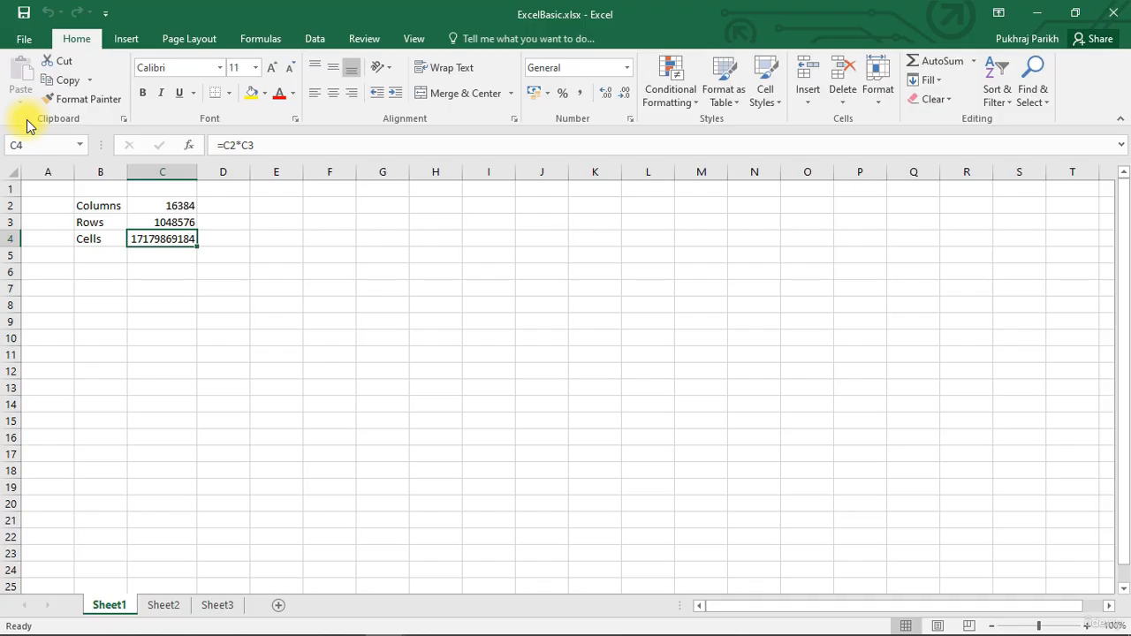